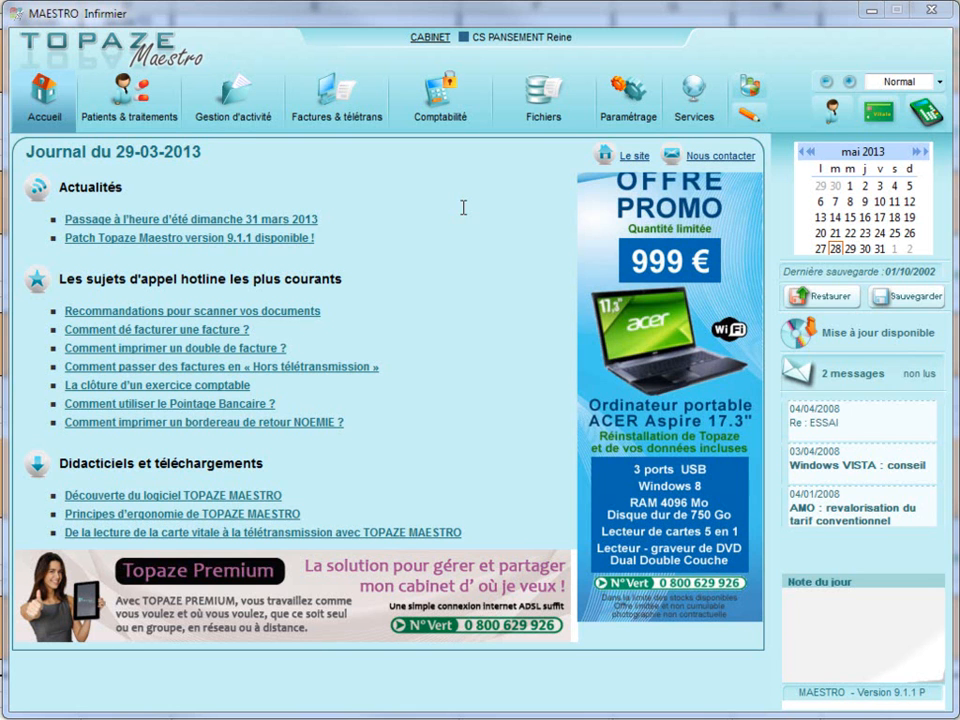
Open the 2013 accounts of practitioner CS2 and display the expense entries (Dépenses)
{"action": "left_click", "coordinate": [447, 104]}
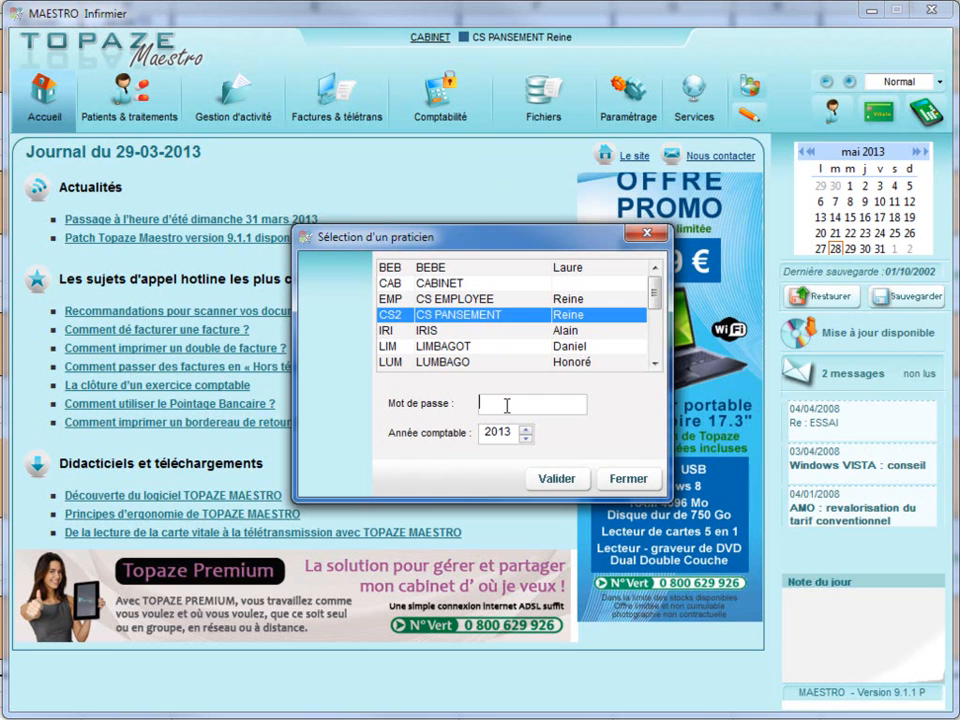
{"action": "left_click", "coordinate": [557, 481]}
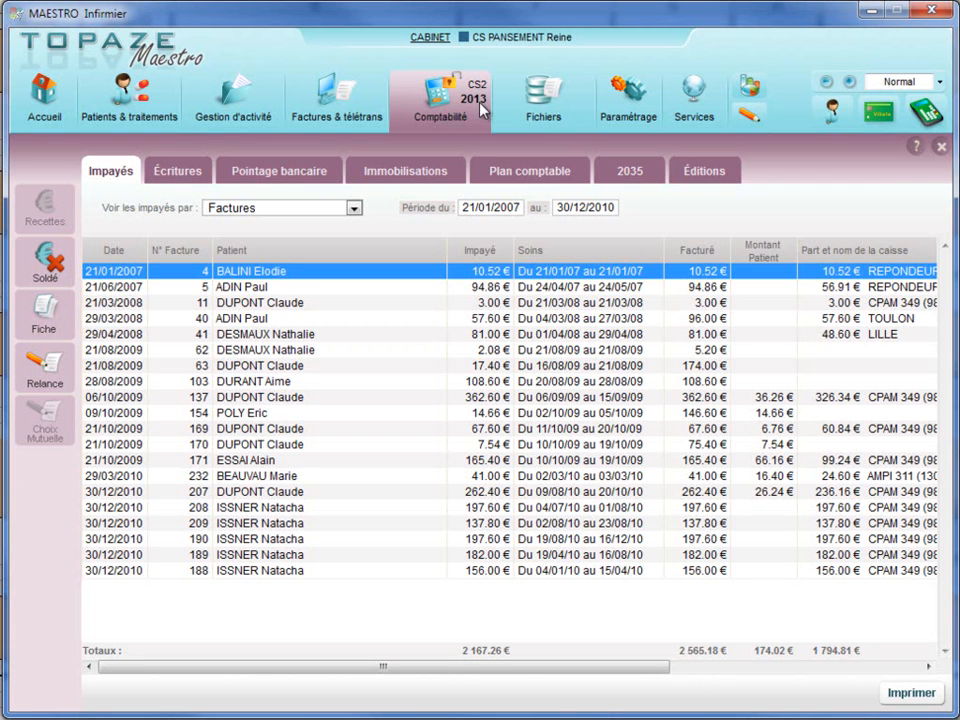
{"action": "left_click", "coordinate": [177, 174]}
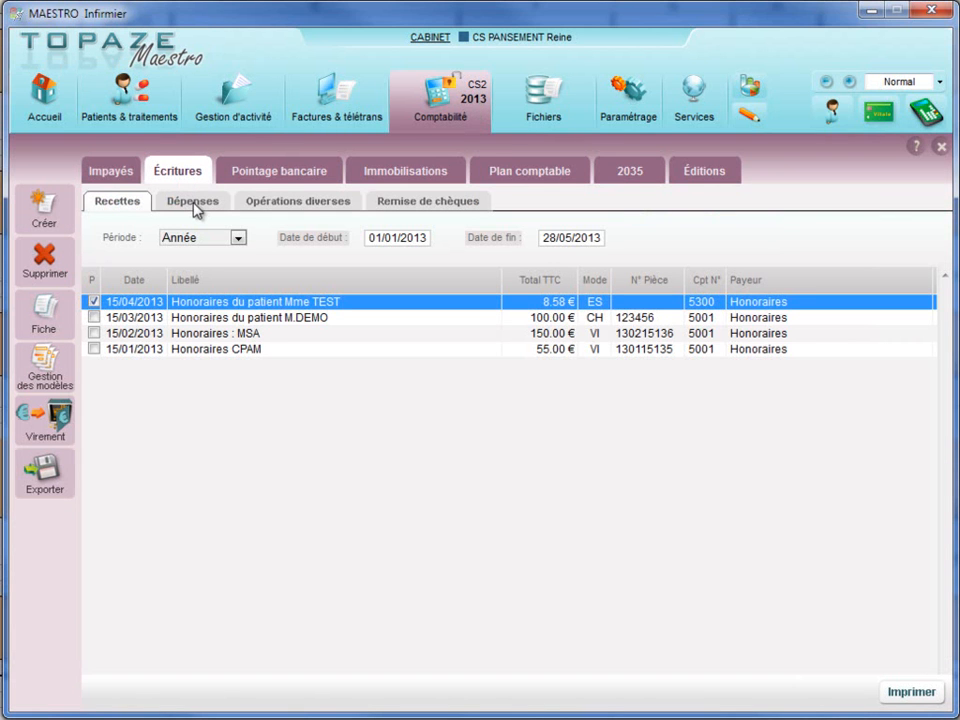
{"action": "left_click", "coordinate": [193, 202]}
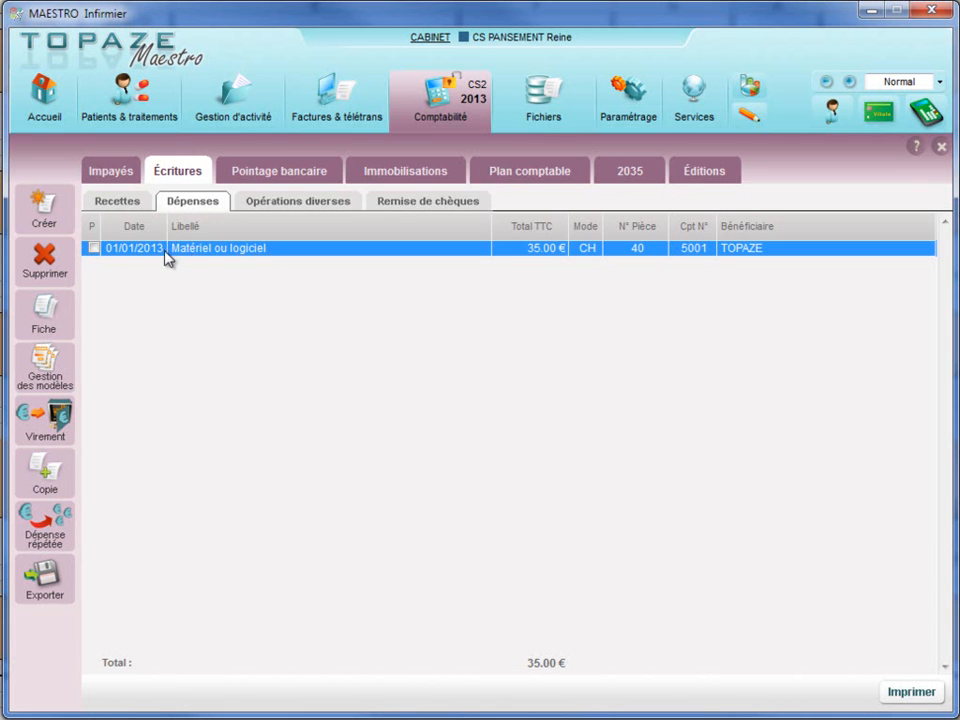
Start a new expense entry and date it 01/02/2013
{"action": "left_click", "coordinate": [45, 210]}
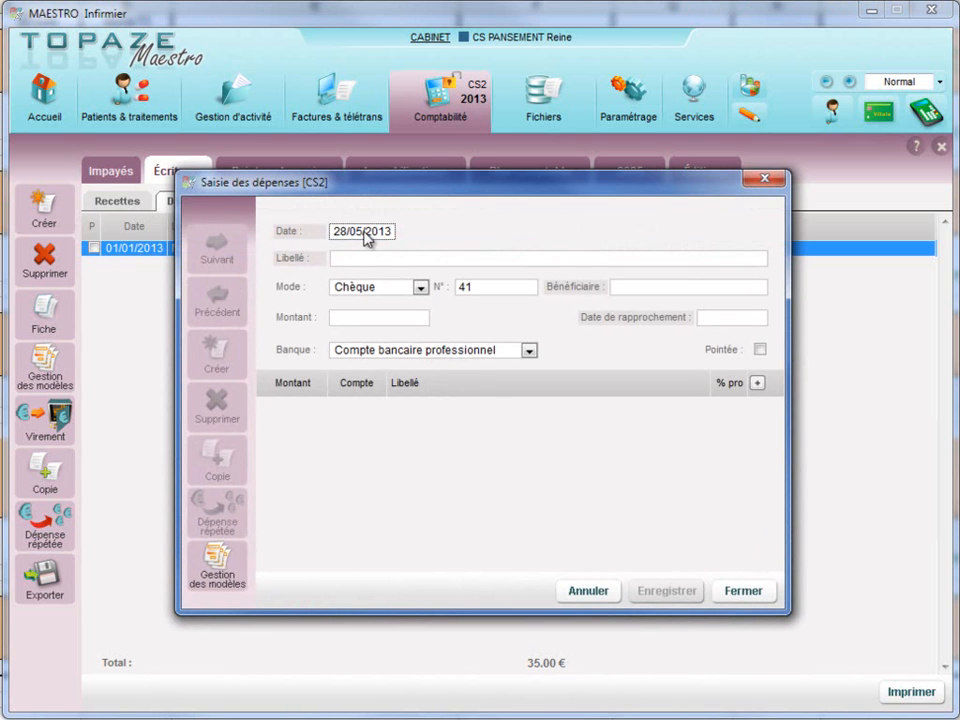
{"action": "left_click", "coordinate": [366, 236]}
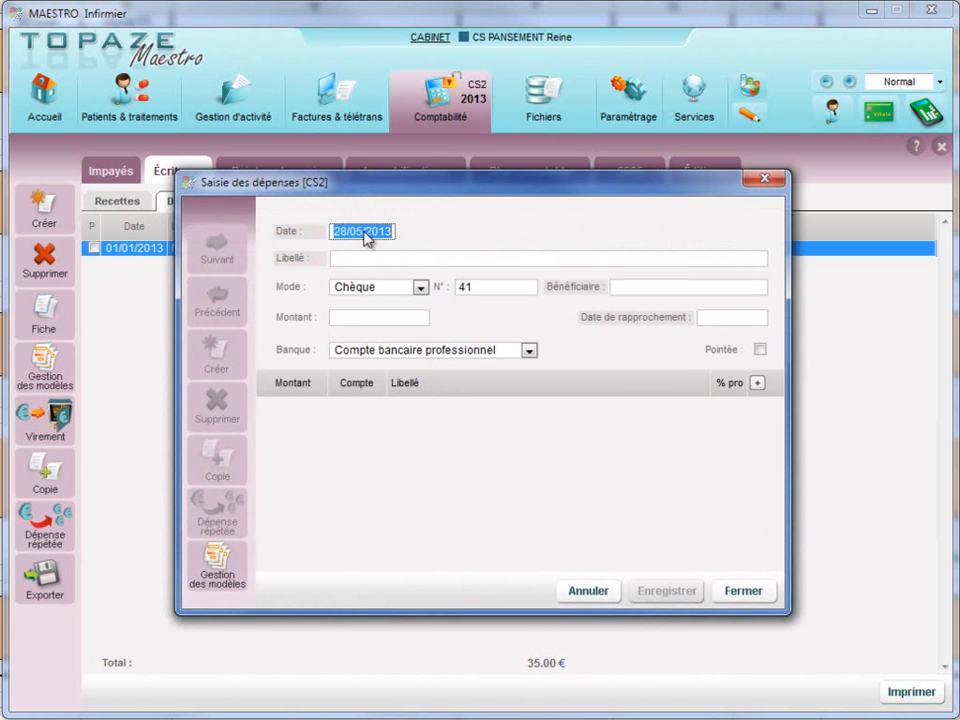
{"action": "type", "text": "01/02/2"}
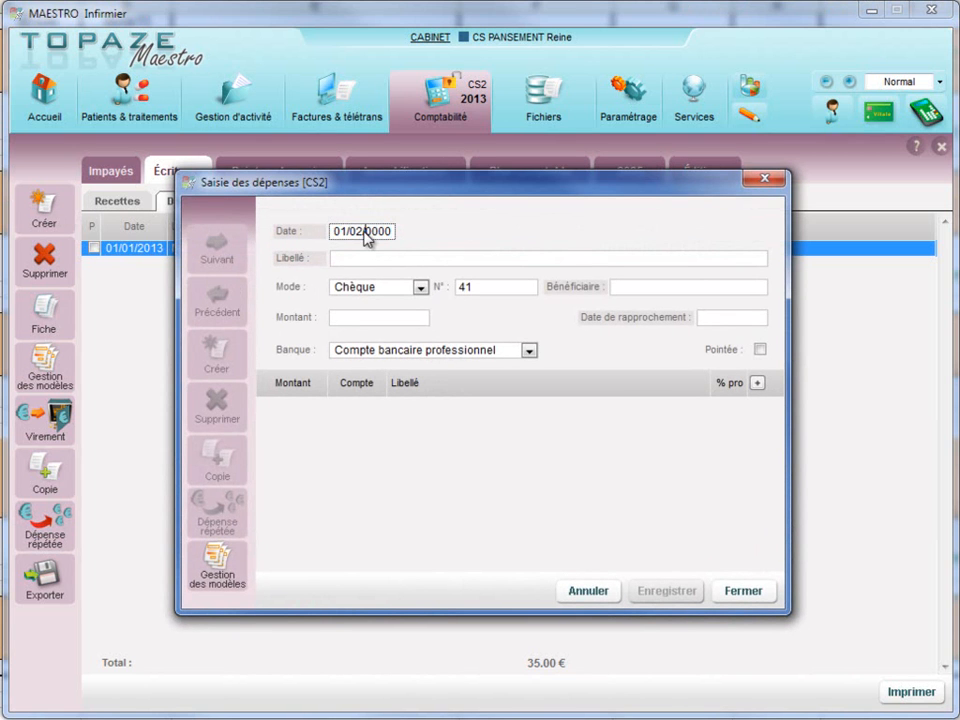
{"action": "type", "text": "013"}
Fill the new expense's label and account from the entry template MAINTE, "Matériel ou logiciel"
{"action": "left_click", "coordinate": [366, 262]}
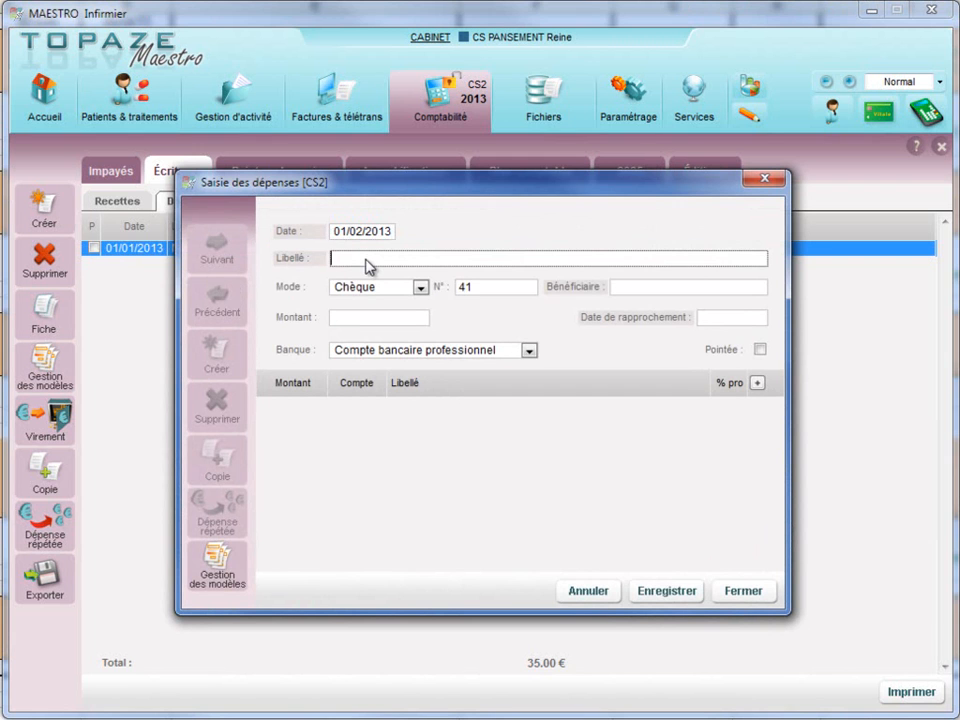
{"action": "type", "text": "maintenance"}
{"action": "left_click", "coordinate": [297, 266]}
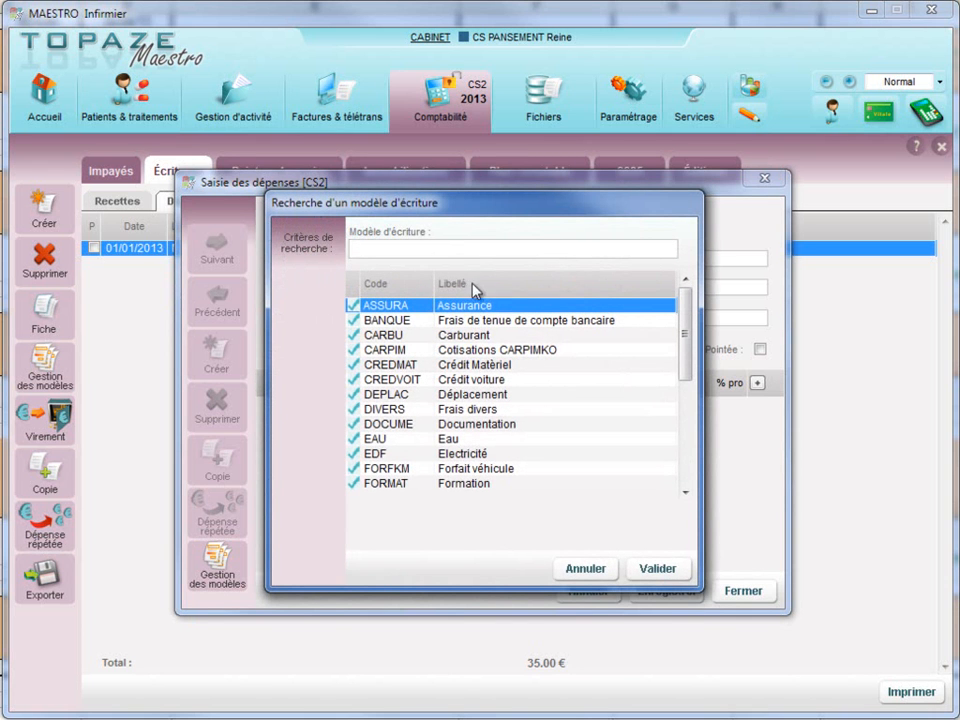
{"action": "left_click", "coordinate": [685, 492]}
{"action": "left_click", "coordinate": [685, 492]}
{"action": "left_click", "coordinate": [685, 492]}
{"action": "left_click", "coordinate": [685, 492]}
{"action": "left_click", "coordinate": [685, 492]}
{"action": "left_click", "coordinate": [685, 492]}
{"action": "left_click", "coordinate": [685, 492]}
{"action": "left_click", "coordinate": [685, 492]}
{"action": "left_click", "coordinate": [685, 492]}
{"action": "left_click", "coordinate": [685, 492]}
{"action": "left_click", "coordinate": [685, 492]}
{"action": "left_click", "coordinate": [685, 492]}
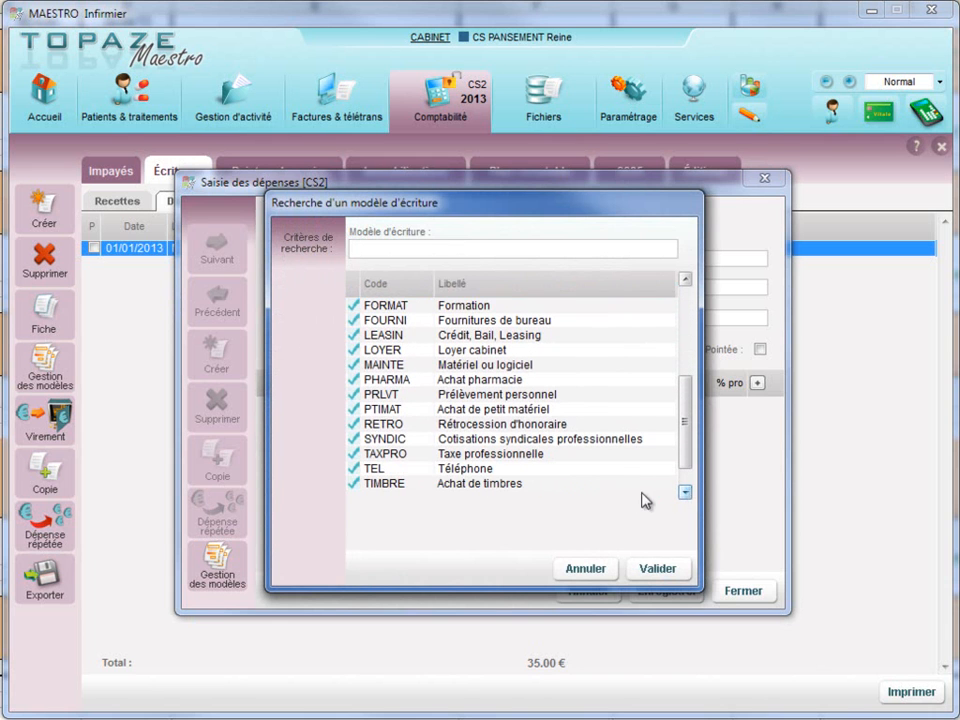
{"action": "left_click", "coordinate": [481, 370]}
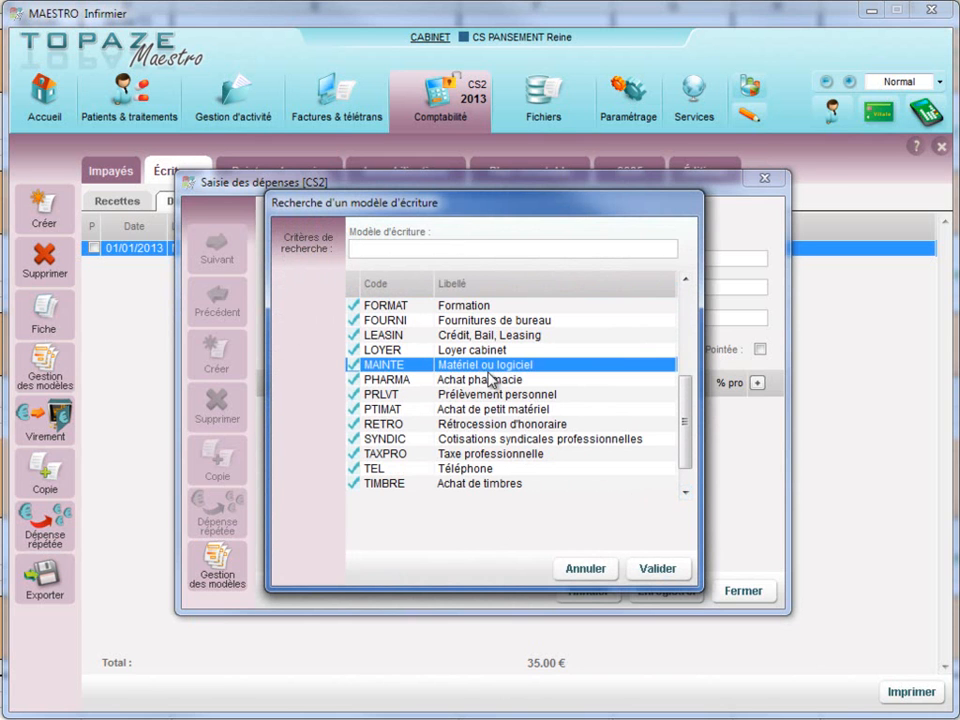
{"action": "left_click", "coordinate": [657, 568]}
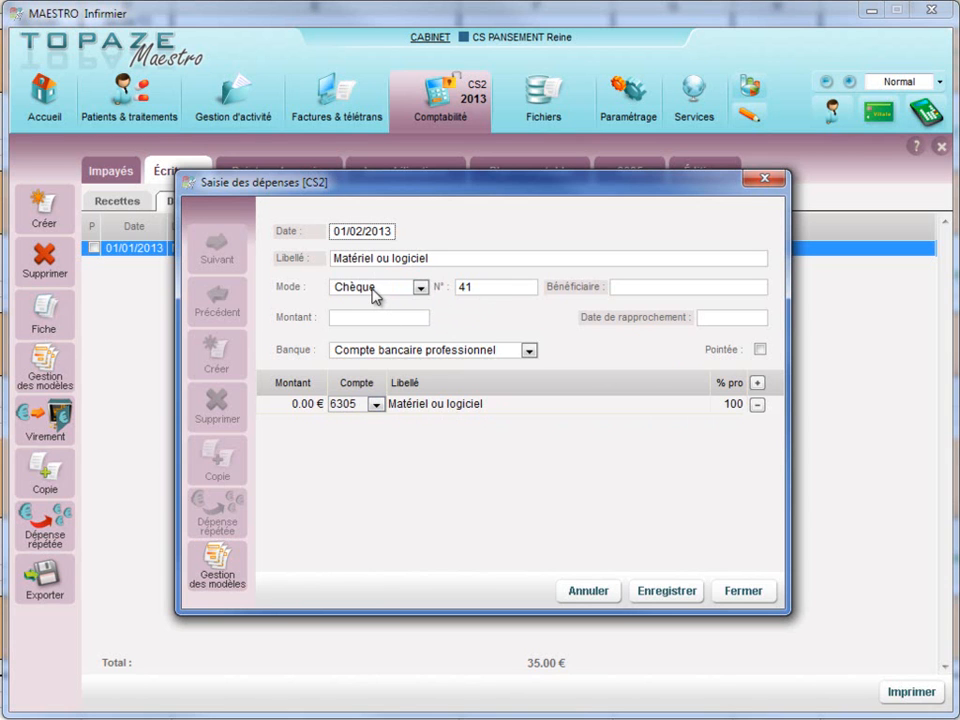
Set the expense's cheque number to 124578 and choose TOPAZE as the beneficiary
{"action": "left_click", "coordinate": [501, 289]}
{"action": "type", "text": "124578"}
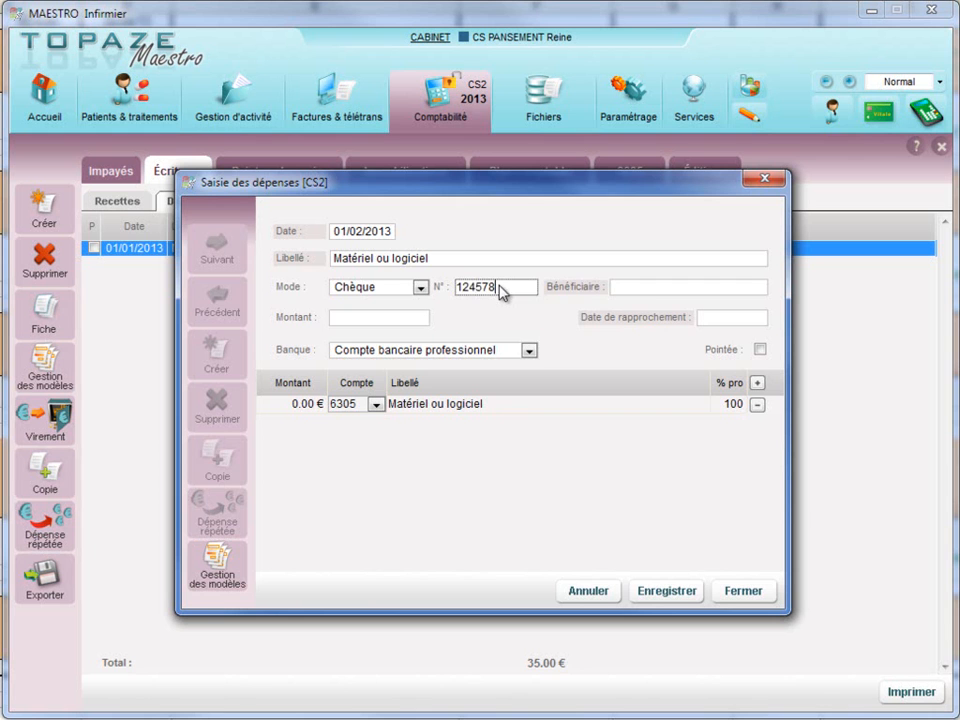
{"action": "left_click", "coordinate": [643, 289]}
{"action": "type", "text": "Topaze"}
{"action": "key", "text": "Return"}
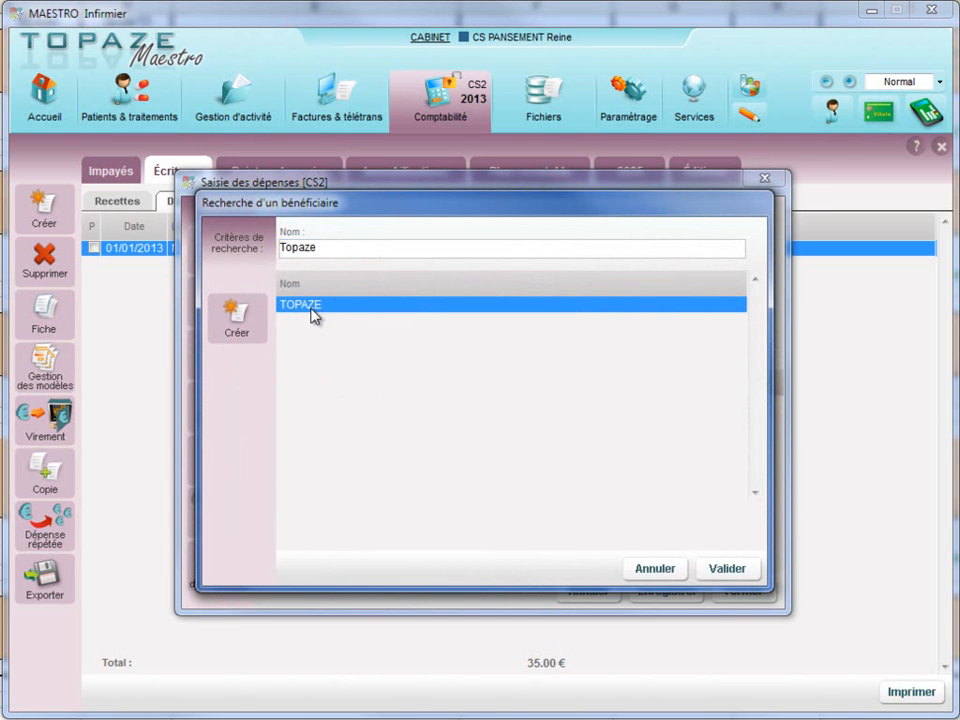
{"action": "left_click", "coordinate": [718, 569]}
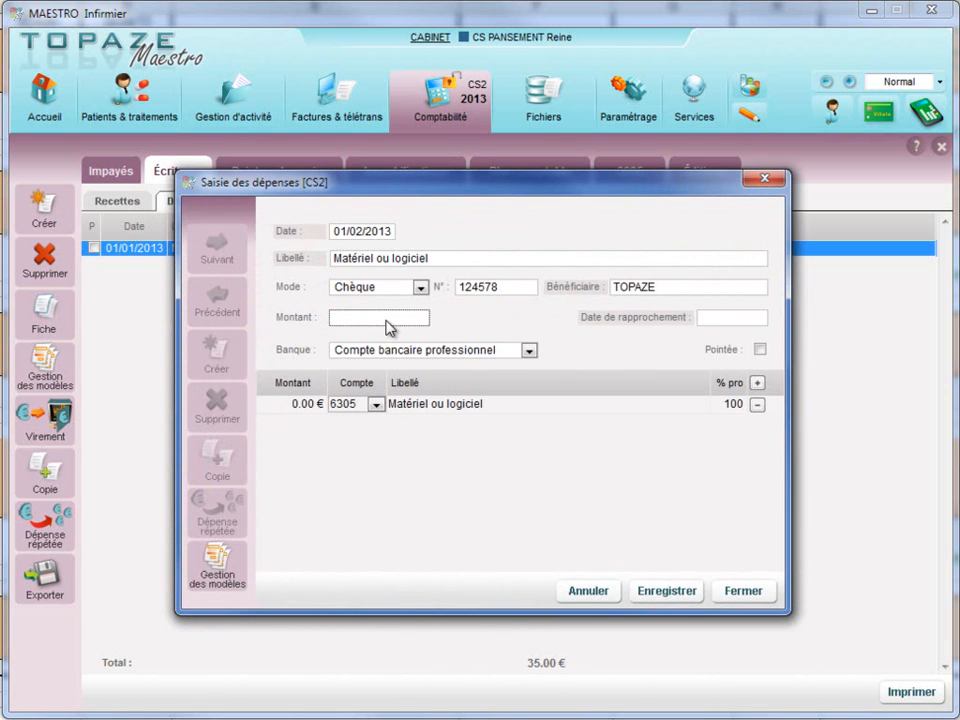
Set the expense amount to 35 €, save the entry and close the form
{"action": "type", "text": "35"}
{"action": "left_click", "coordinate": [733, 408]}
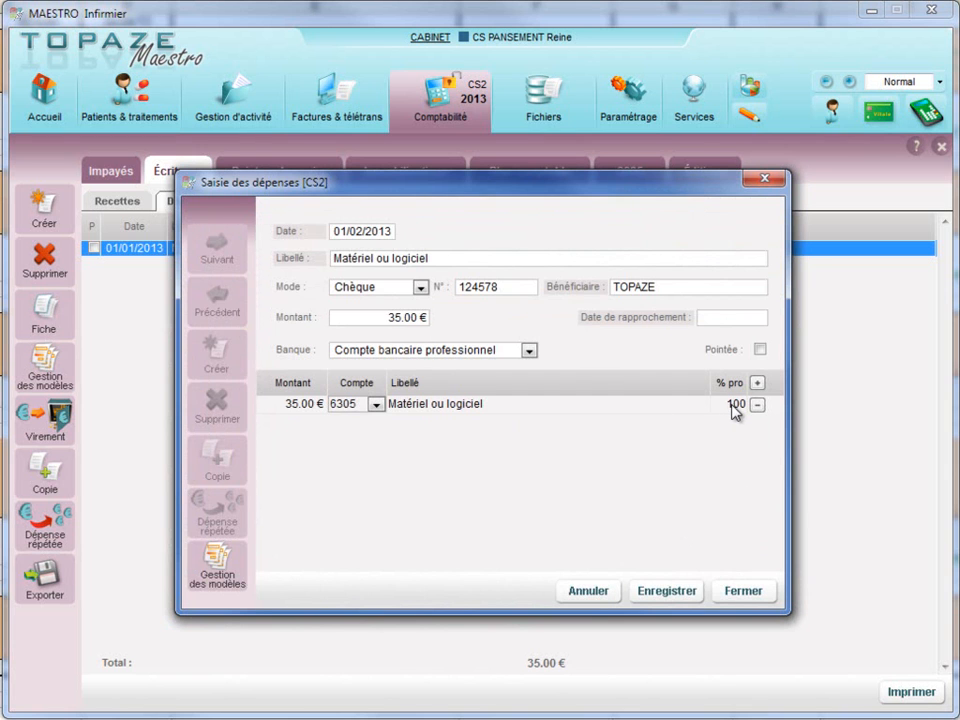
{"action": "left_click", "coordinate": [669, 593]}
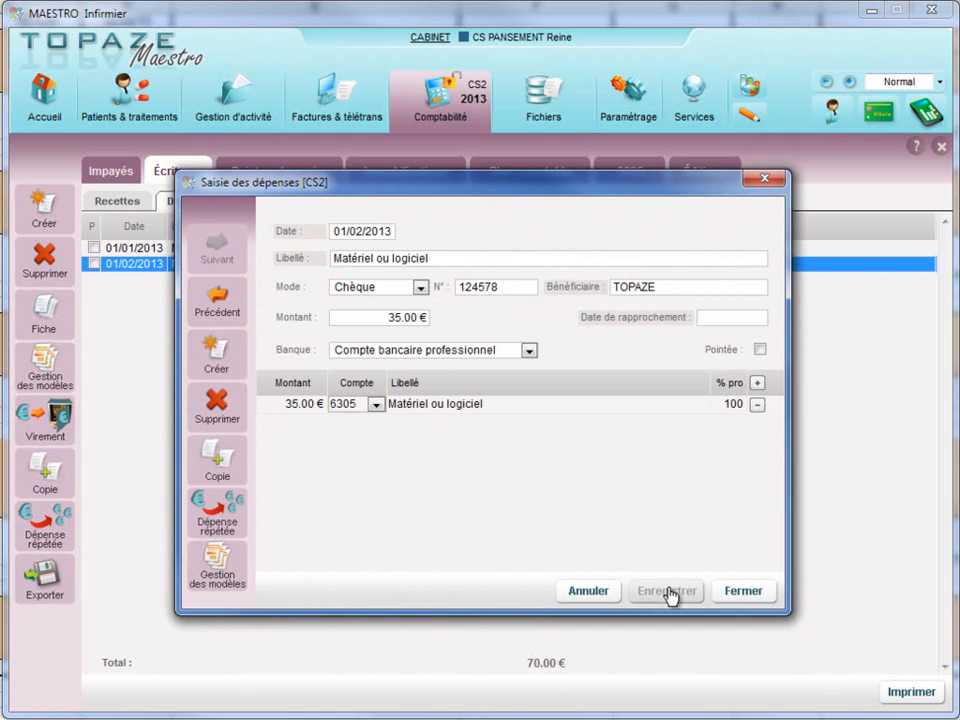
{"action": "left_click", "coordinate": [731, 592]}
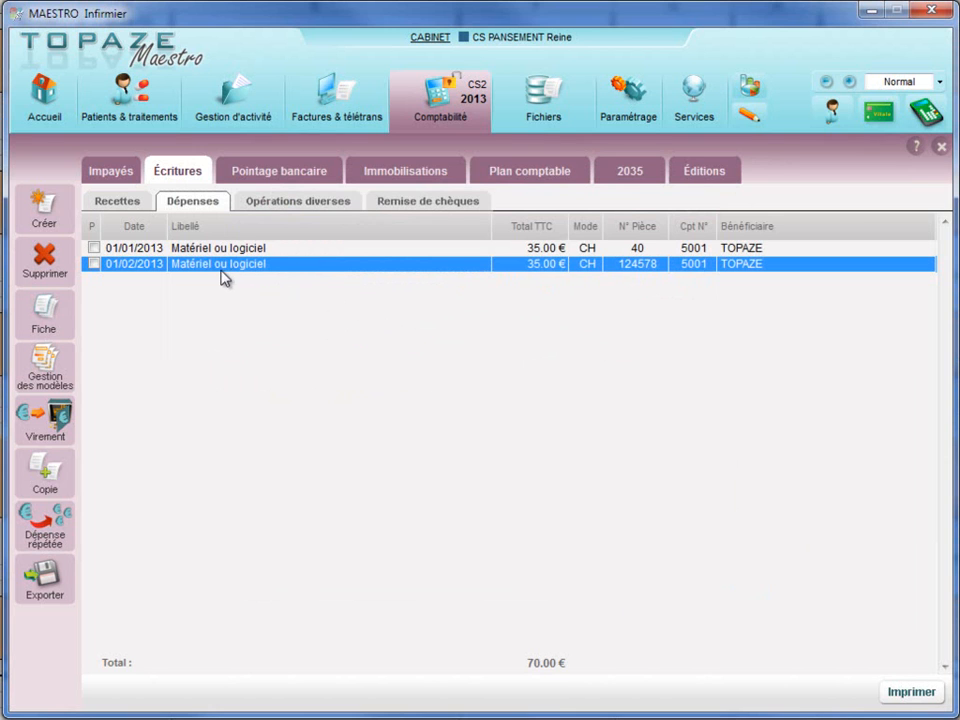
Delete the "Matériel ou logiciel" expense dated 01/02/2013 from the expense list
{"action": "left_click", "coordinate": [121, 249]}
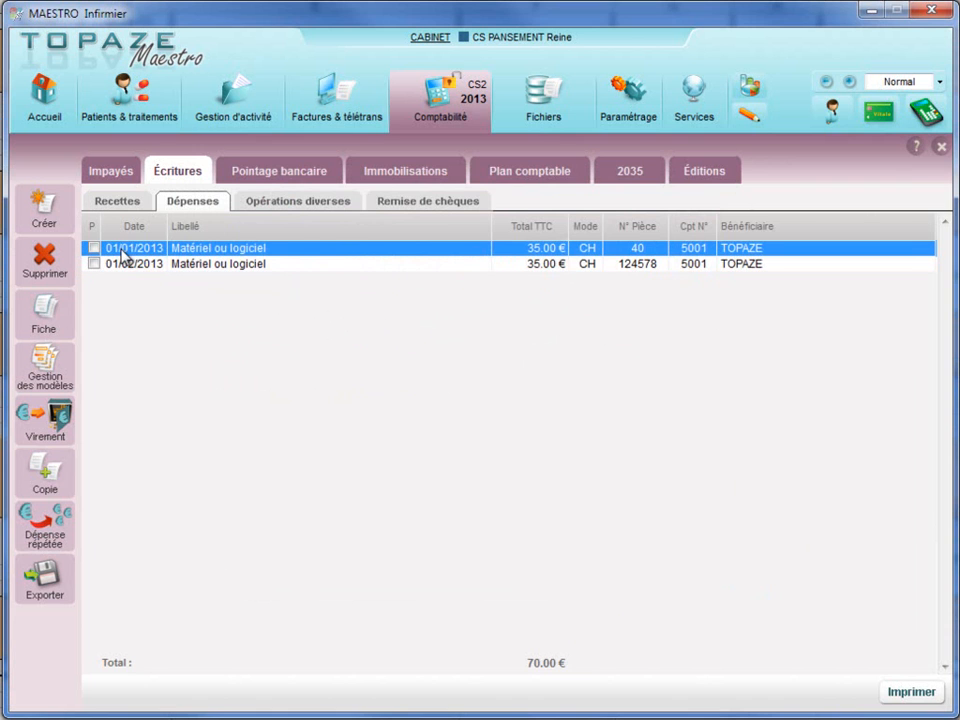
{"action": "left_click", "coordinate": [140, 264]}
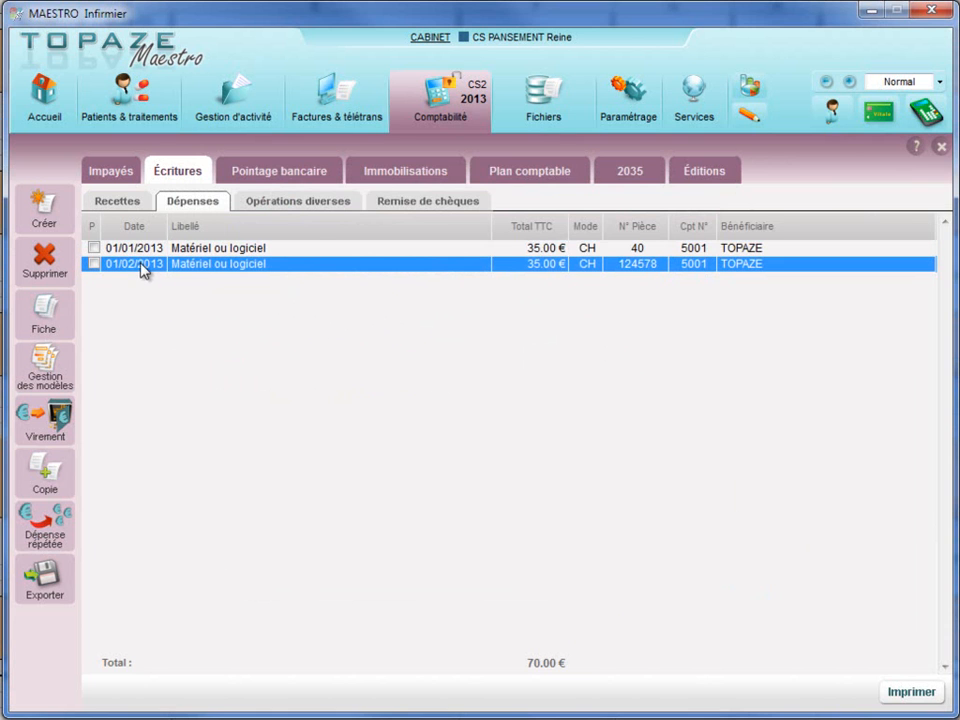
{"action": "left_click", "coordinate": [44, 262]}
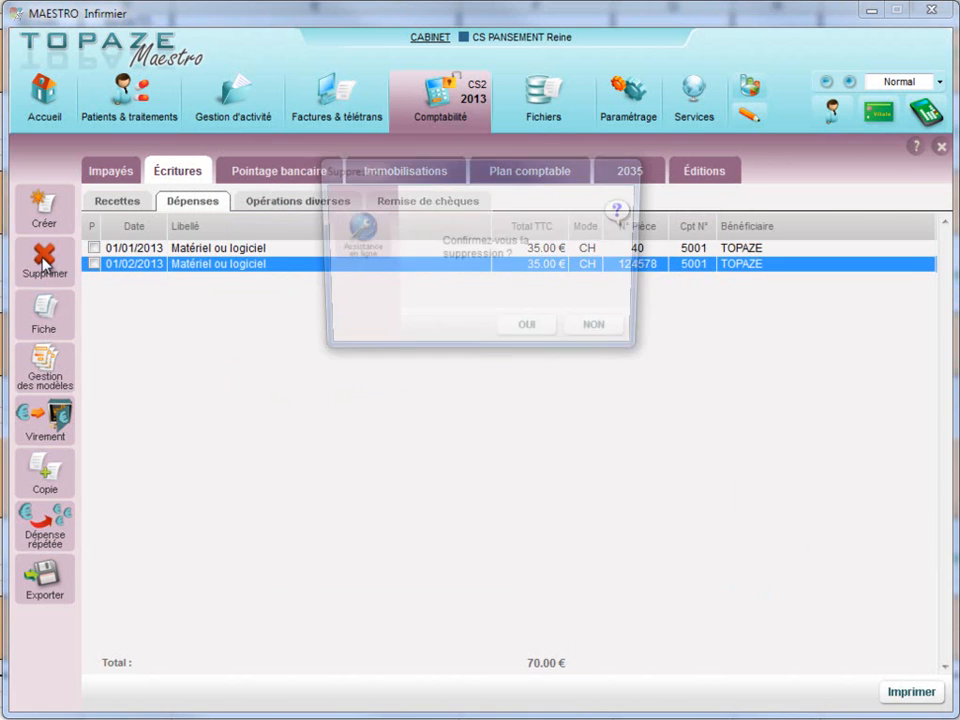
{"action": "left_click", "coordinate": [529, 331]}
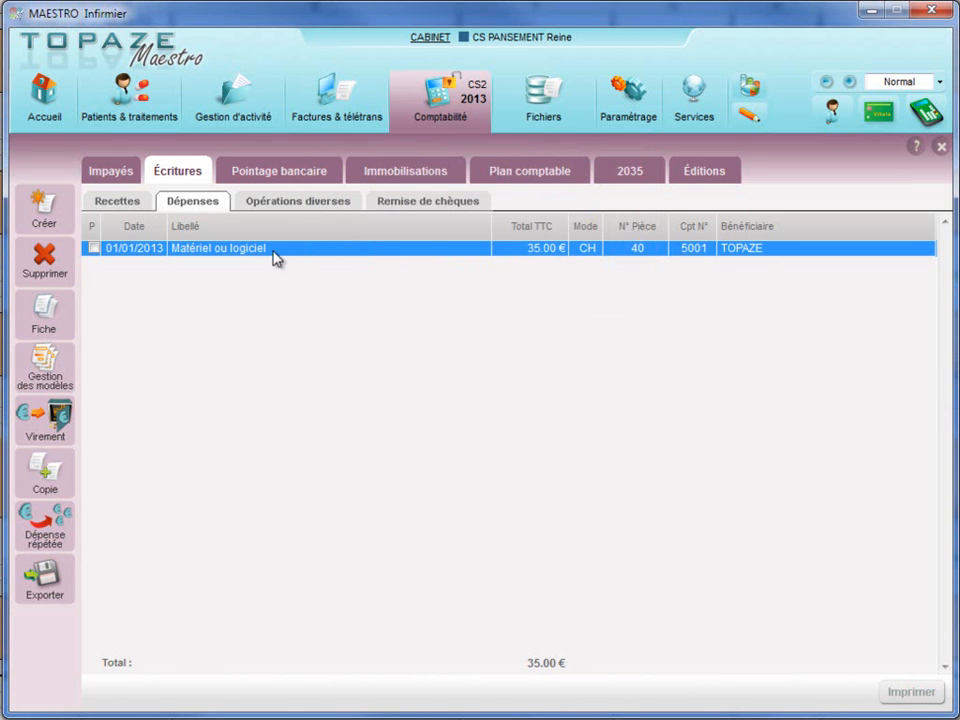
Check the record of the 01/01/2013 "Matériel ou logiciel" expense and save a copy of it dated 01/02/2013
{"action": "left_click", "coordinate": [43, 318]}
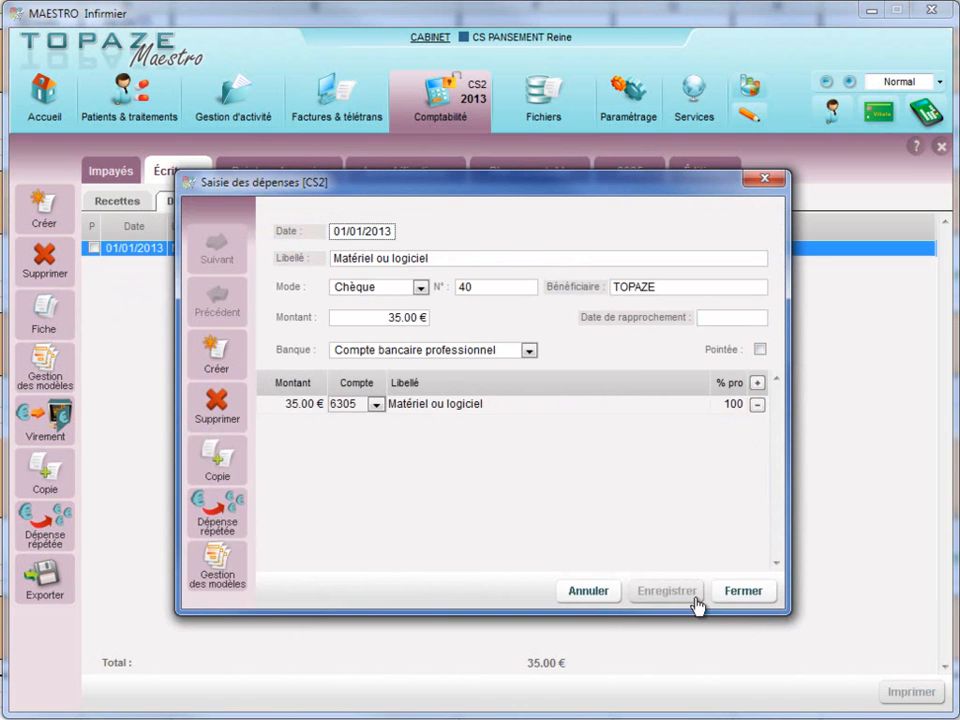
{"action": "left_click", "coordinate": [748, 594]}
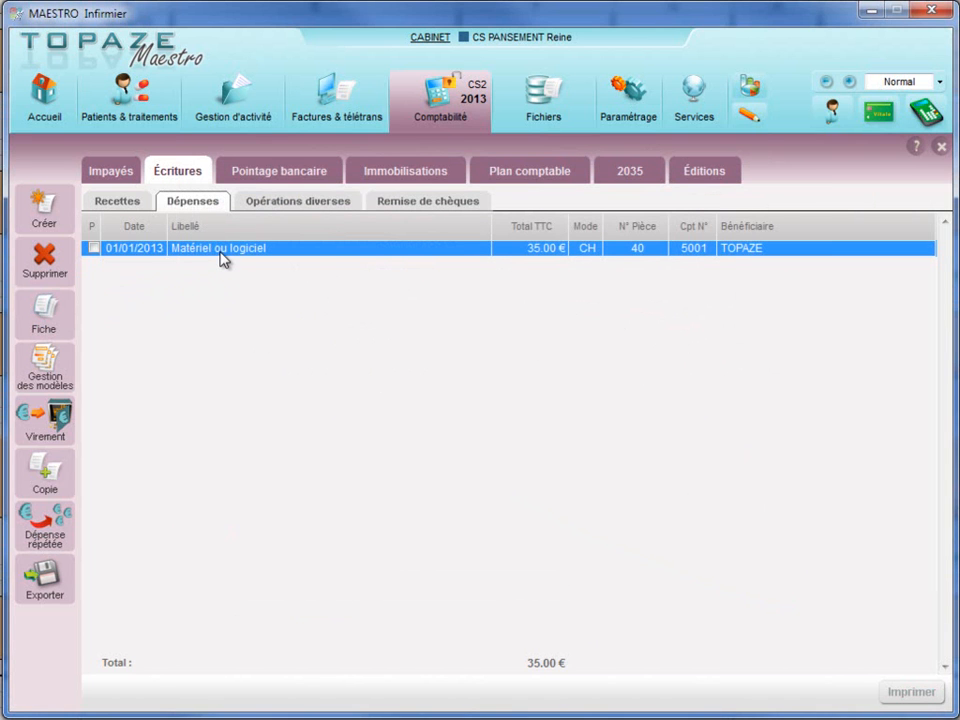
{"action": "left_click", "coordinate": [47, 465]}
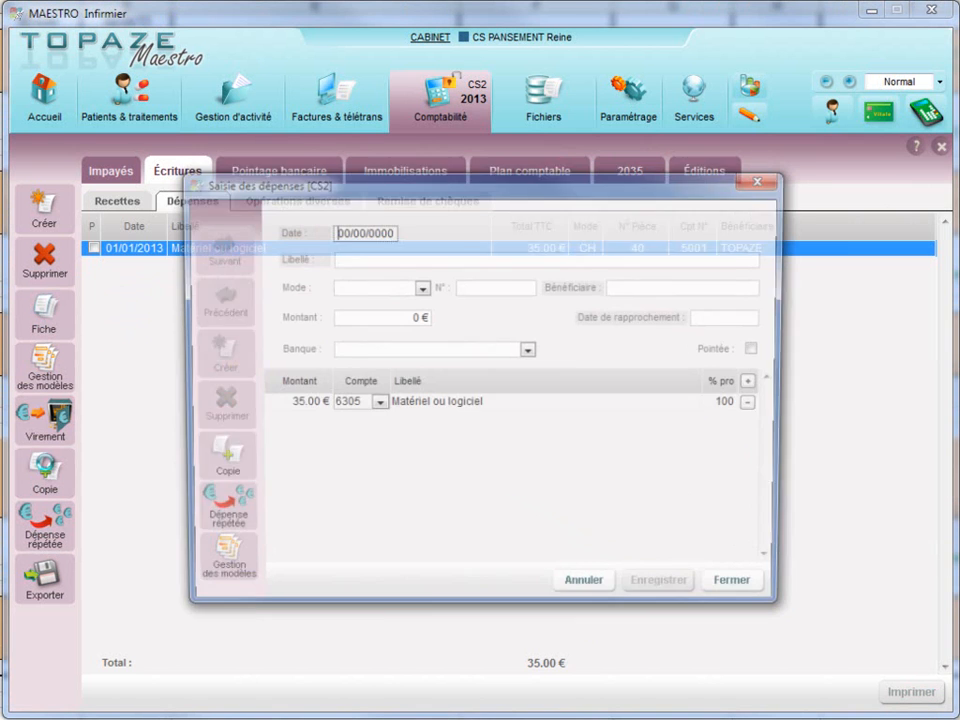
{"action": "left_click", "coordinate": [350, 232]}
{"action": "type", "text": "01022013"}
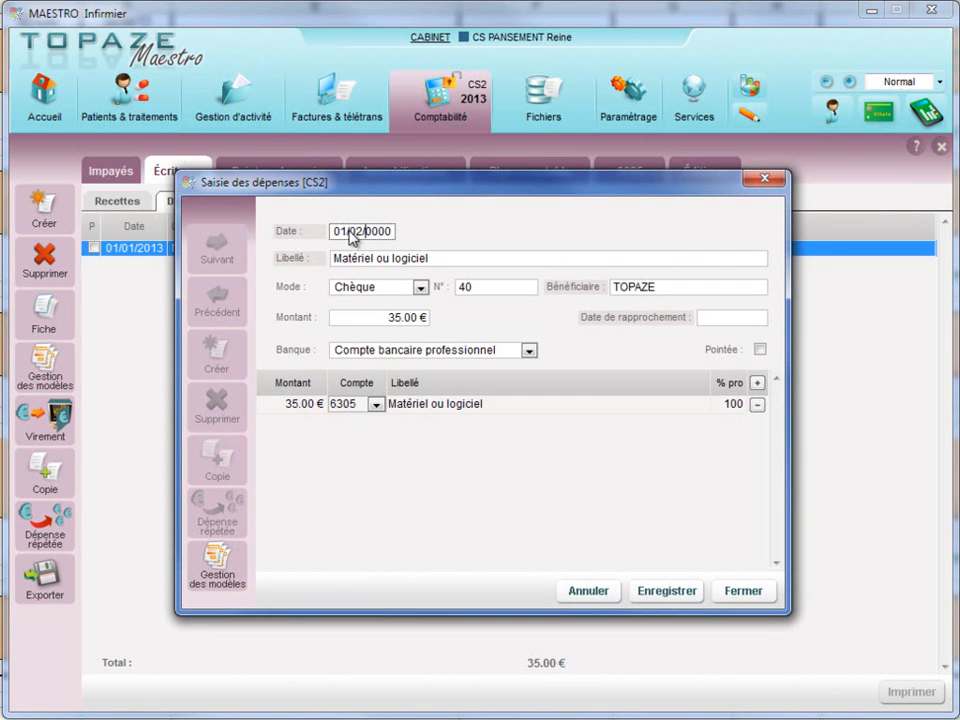
{"action": "left_click", "coordinate": [686, 596]}
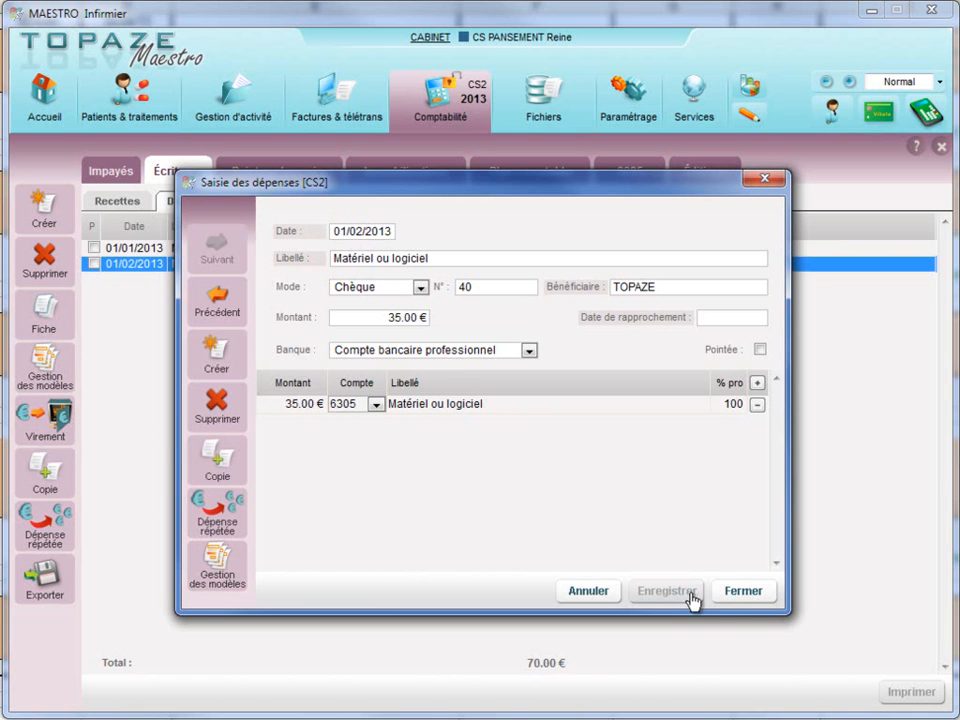
{"action": "left_click", "coordinate": [746, 598]}
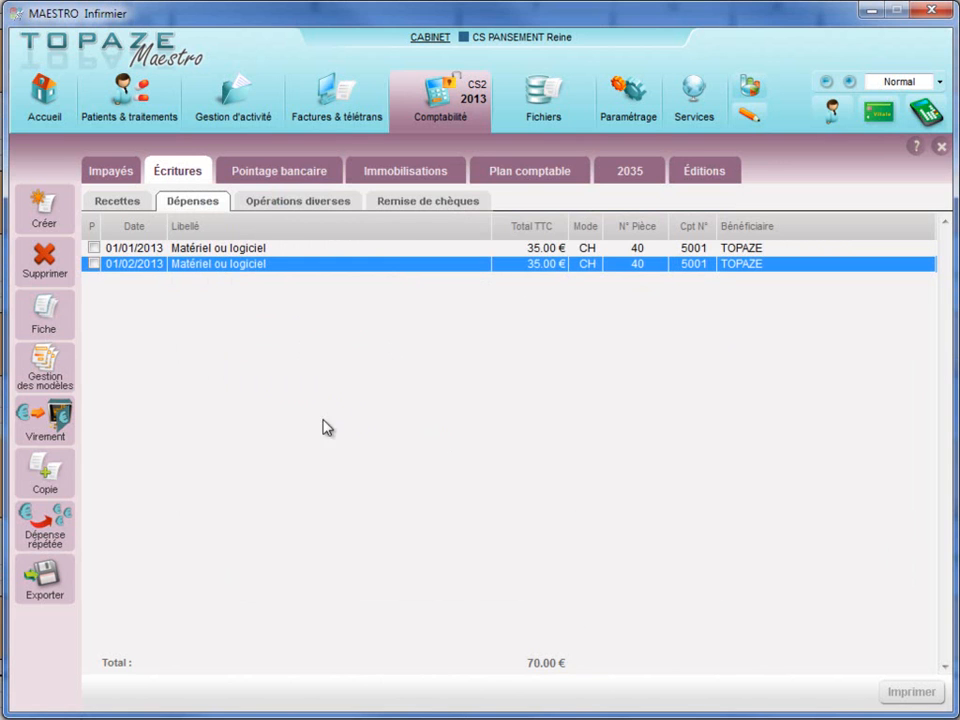
Generate repeated expenses from the "Matériel ou logiciel" entry with a monthly frequency (Mensuelle) until 31/12/2013
{"action": "left_click", "coordinate": [49, 536]}
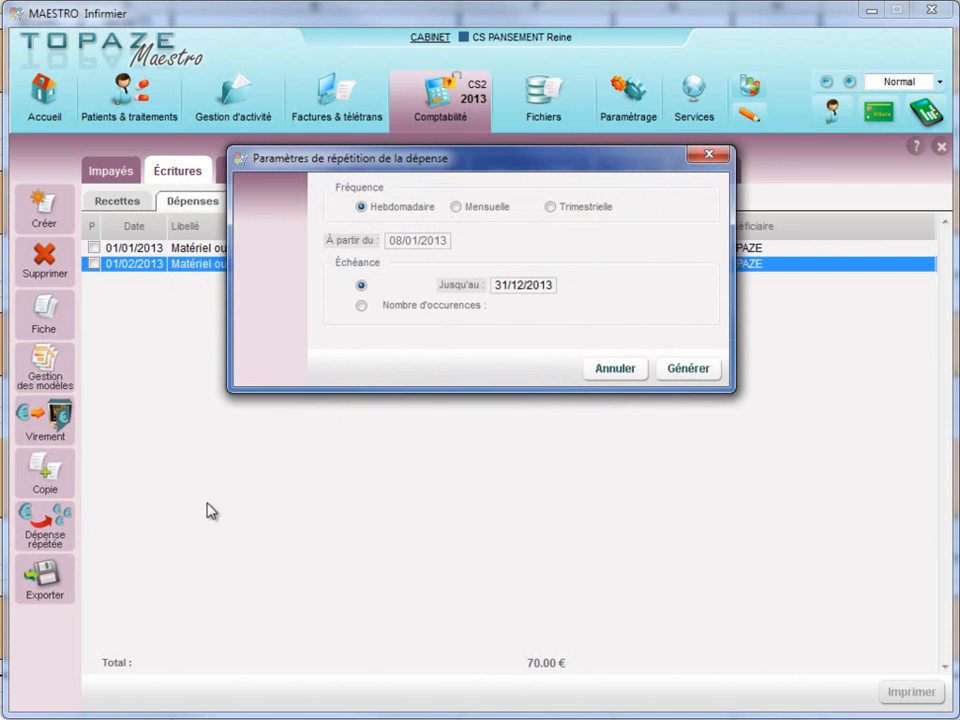
{"action": "left_click", "coordinate": [458, 208]}
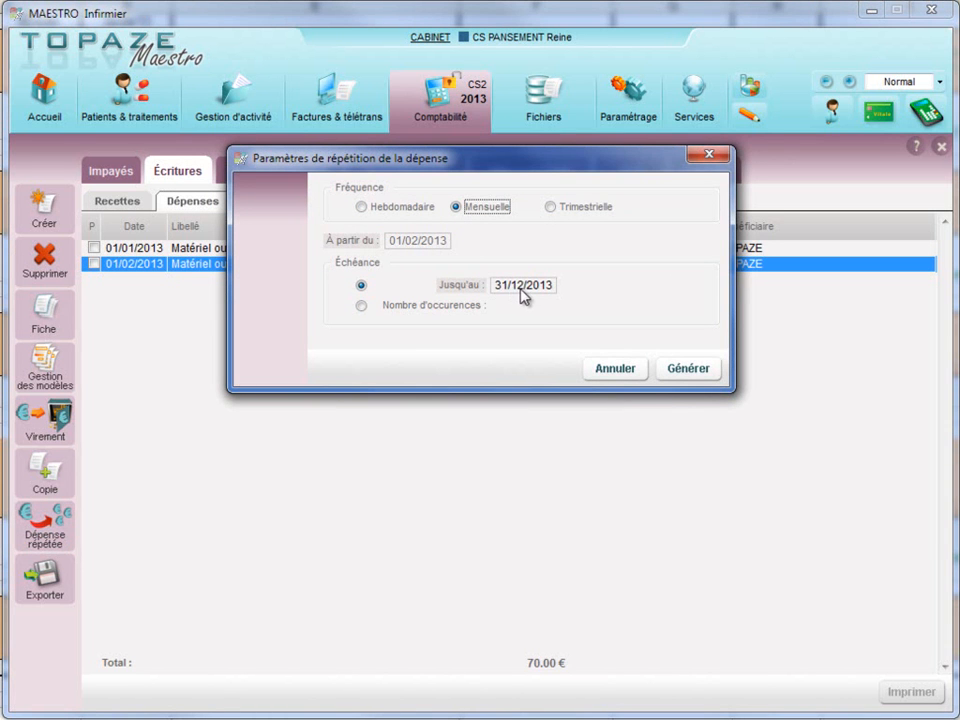
{"action": "left_click", "coordinate": [689, 368]}
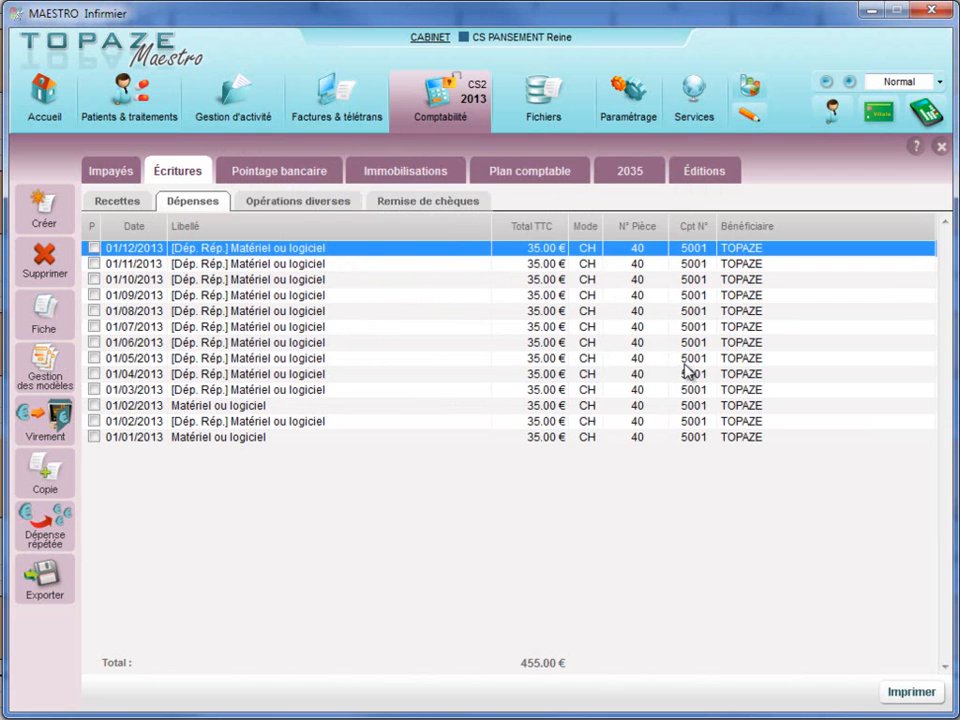